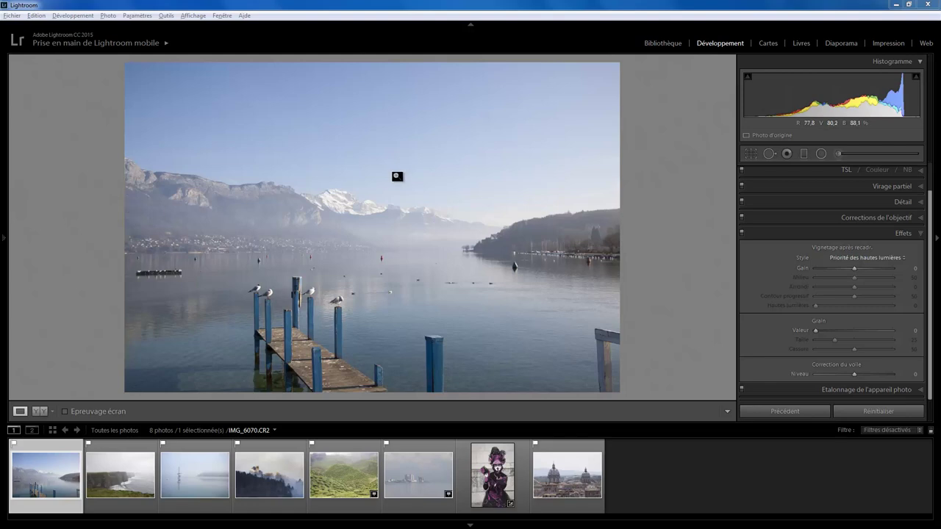
Step: Check the brush settings, then browse the cliffs, tea hills, harbour and domed churches photos
click(836, 155)
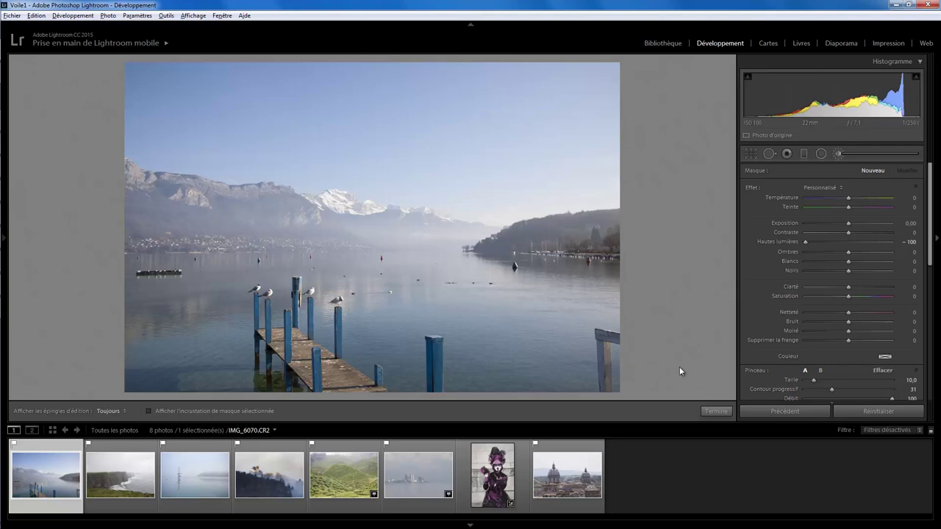
click(716, 412)
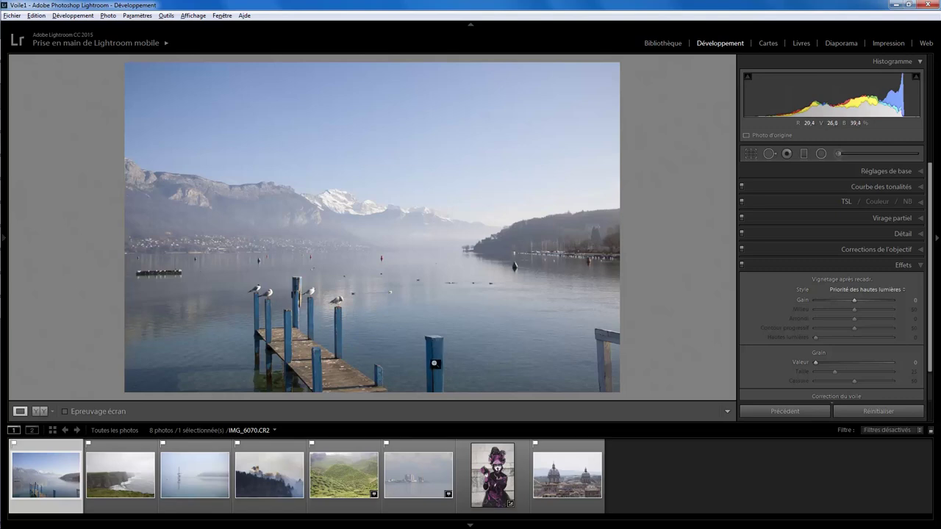
click(125, 471)
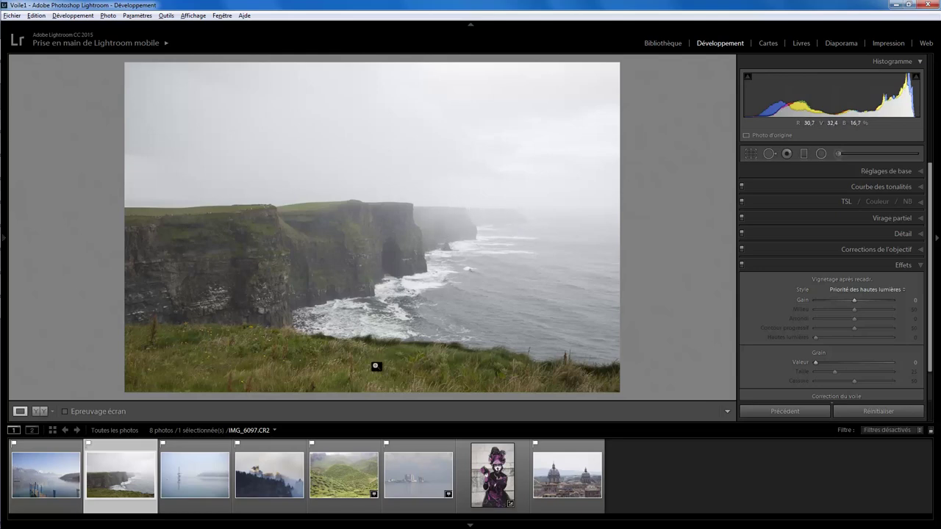
key(Right)
key(Right)
key(Right)
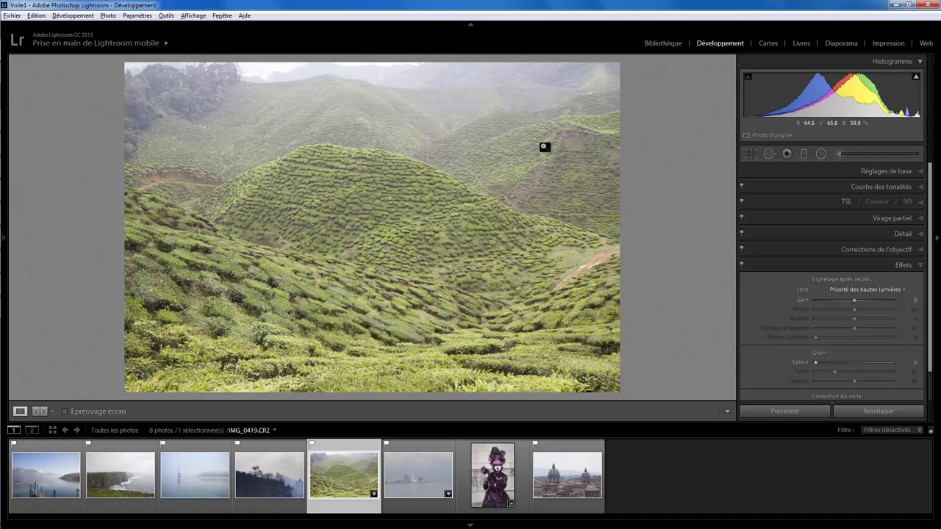
click(416, 478)
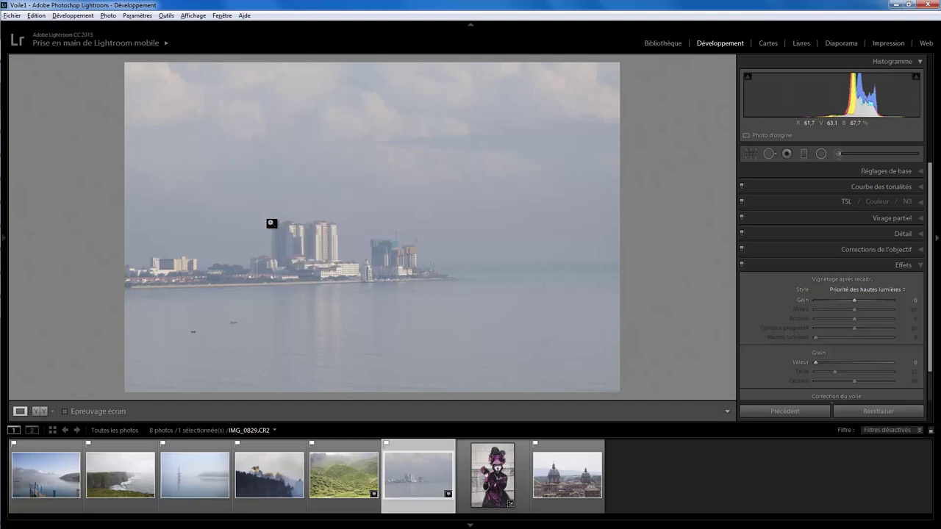
click(561, 479)
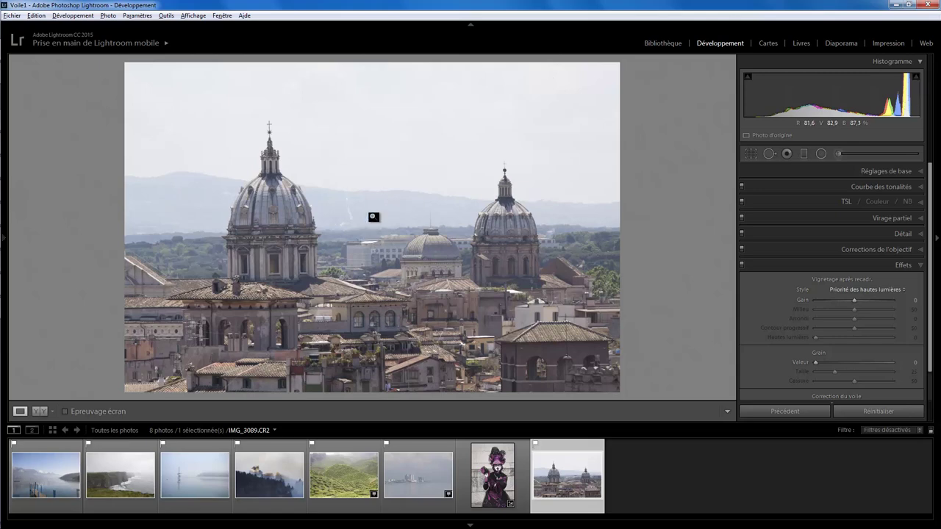
Step: Open the tea hills photo IMG_0419.CR2 with the Effects panel and Dehaze in view
click(923, 266)
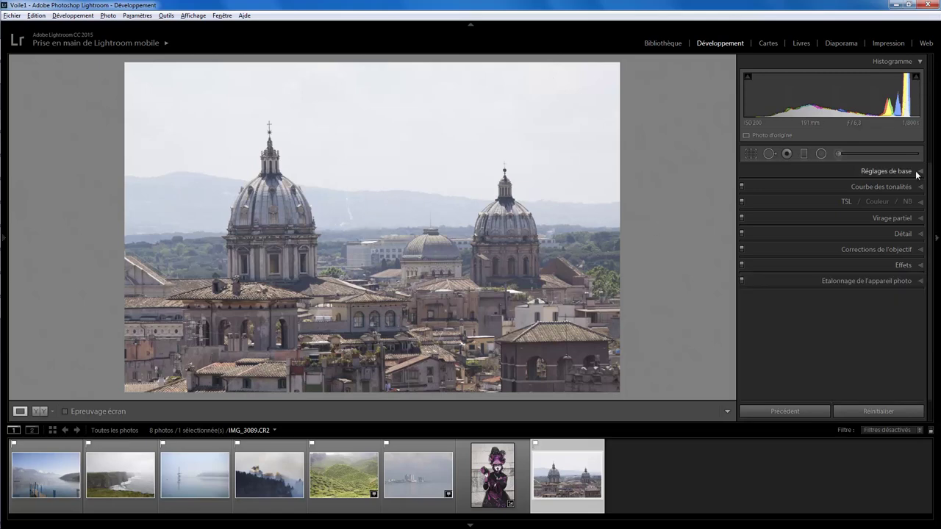
click(920, 266)
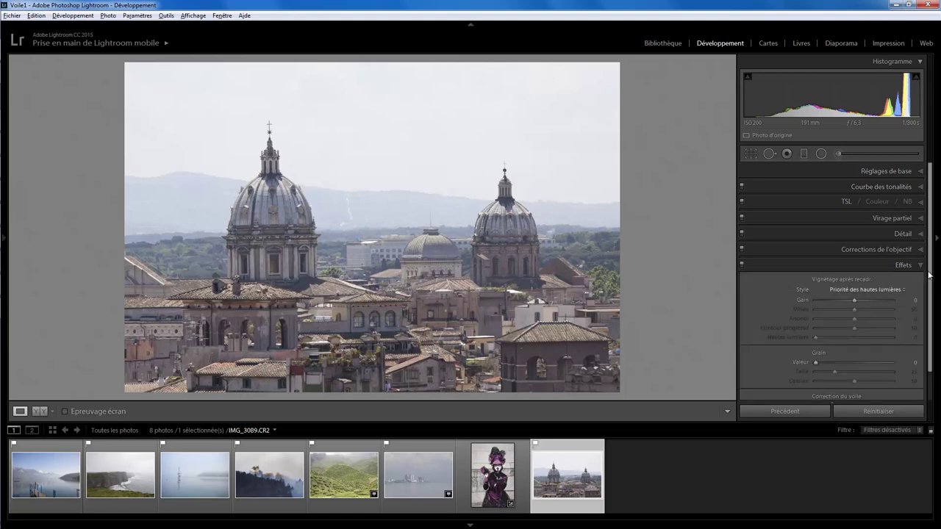
drag(929, 274, 930, 304)
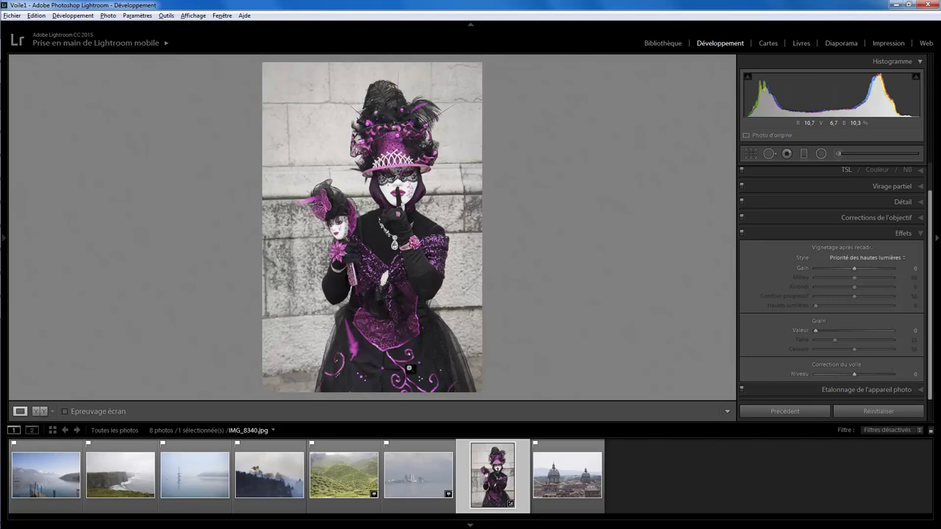
click(340, 488)
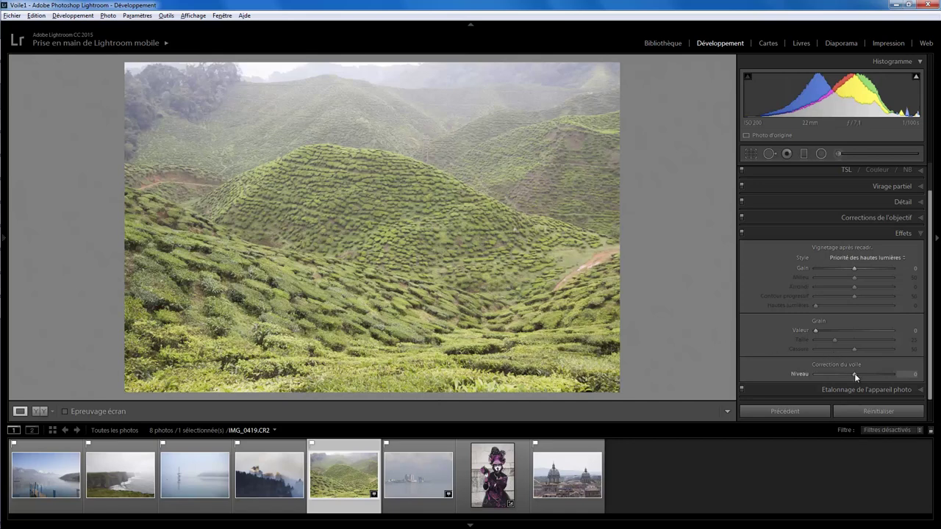
Step: Raise the tea hills Dehaze to about +72, then ease it back to +21
drag(856, 374, 884, 374)
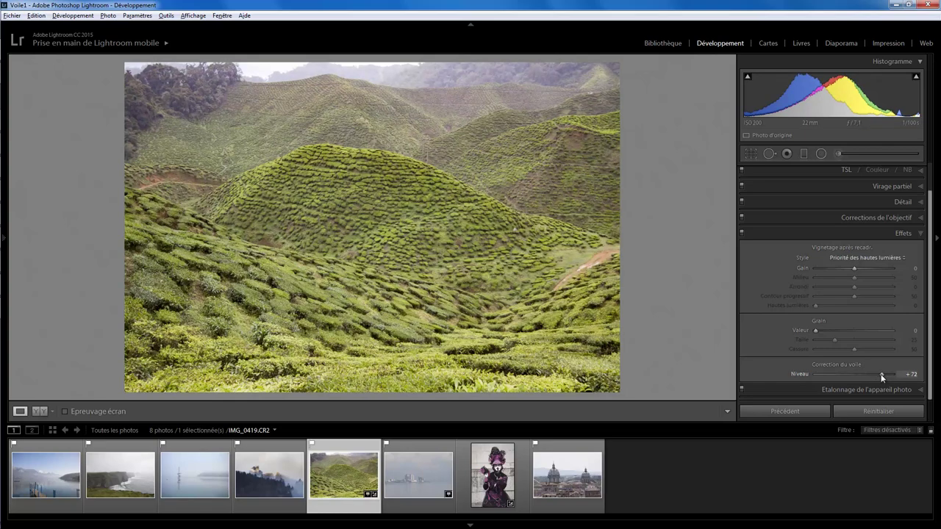
drag(883, 376, 871, 375)
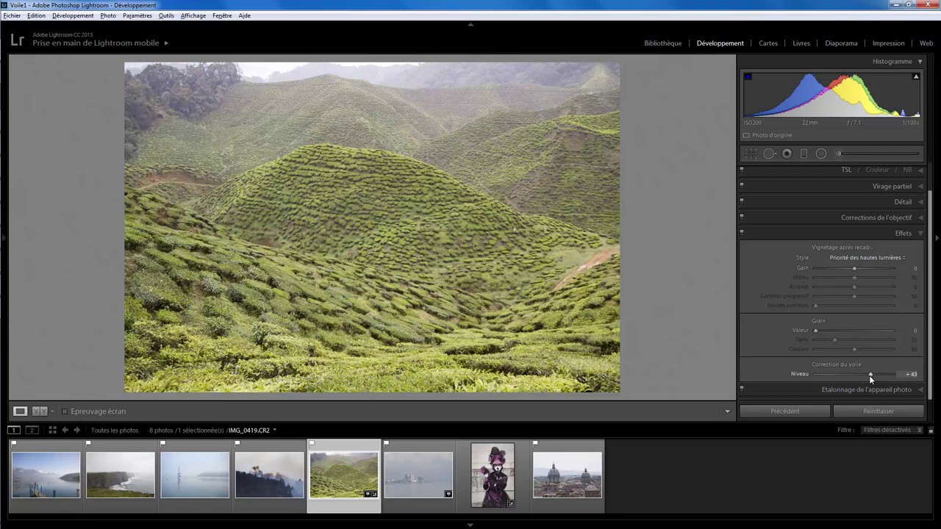
mouse_move(869, 377)
mouse_down()
mouse_move(846, 373)
mouse_move(862, 373)
mouse_up()
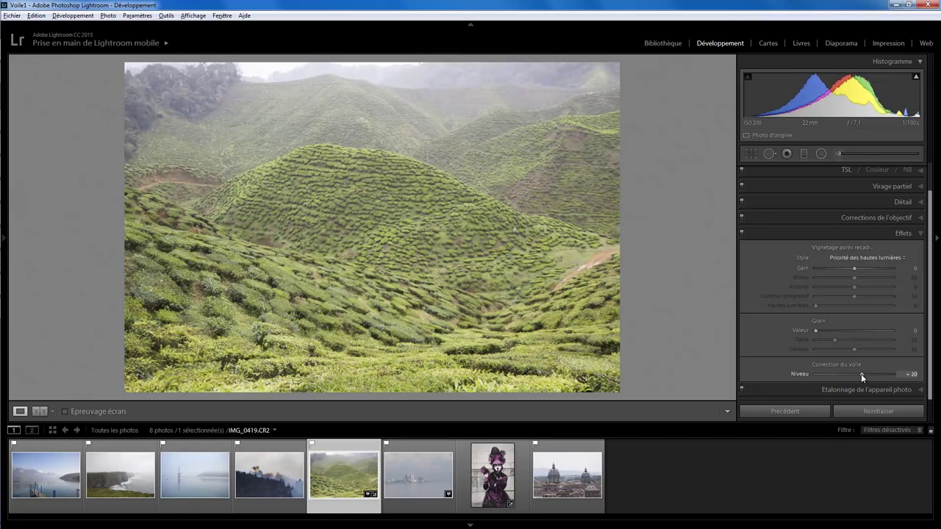
Step: Set the cliffs photo's Dehaze to +17, then bring up the harbour photo IMG_0829.CR2
click(125, 485)
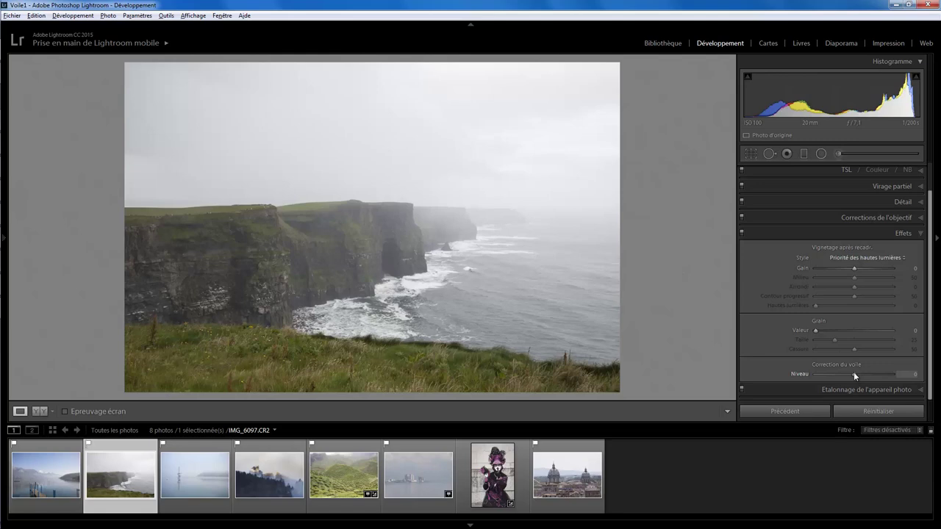
drag(853, 372, 872, 372)
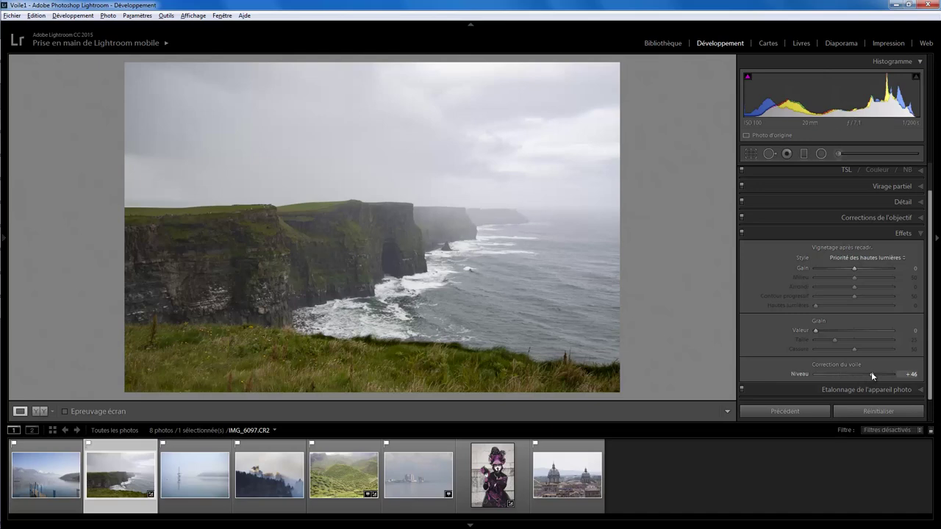
mouse_move(872, 372)
mouse_down()
mouse_move(849, 371)
mouse_move(875, 372)
mouse_up()
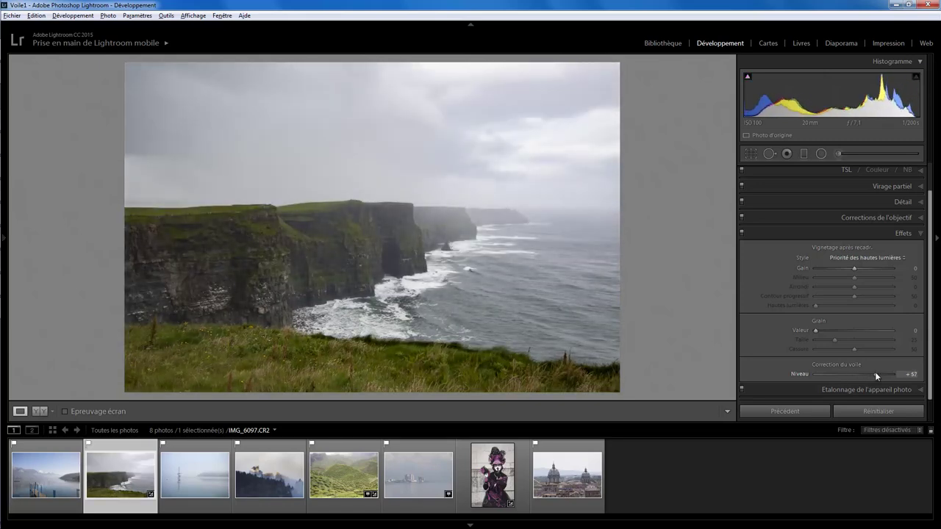
drag(875, 373, 856, 376)
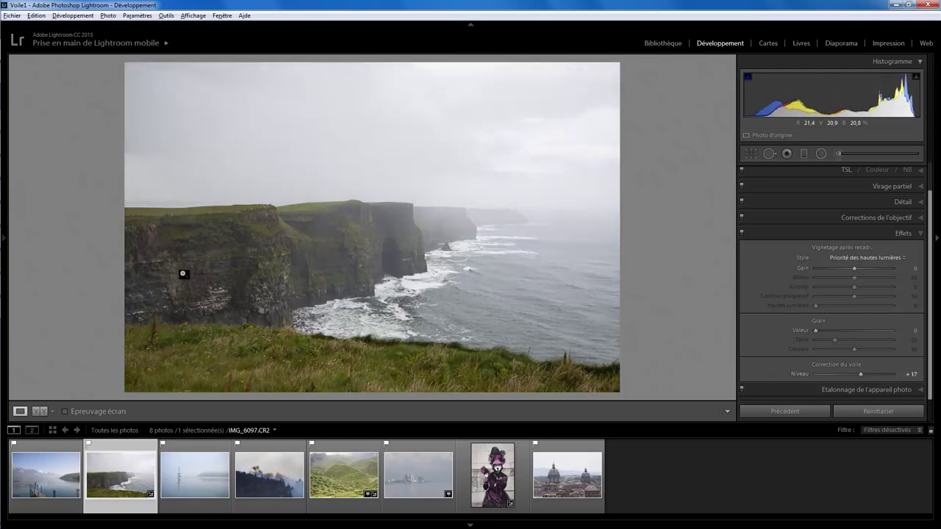
click(413, 480)
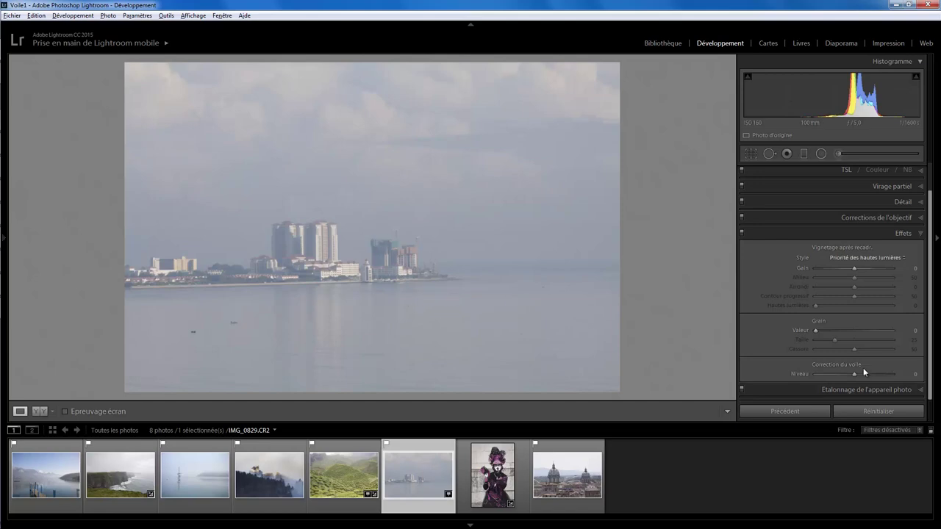
drag(855, 375, 869, 375)
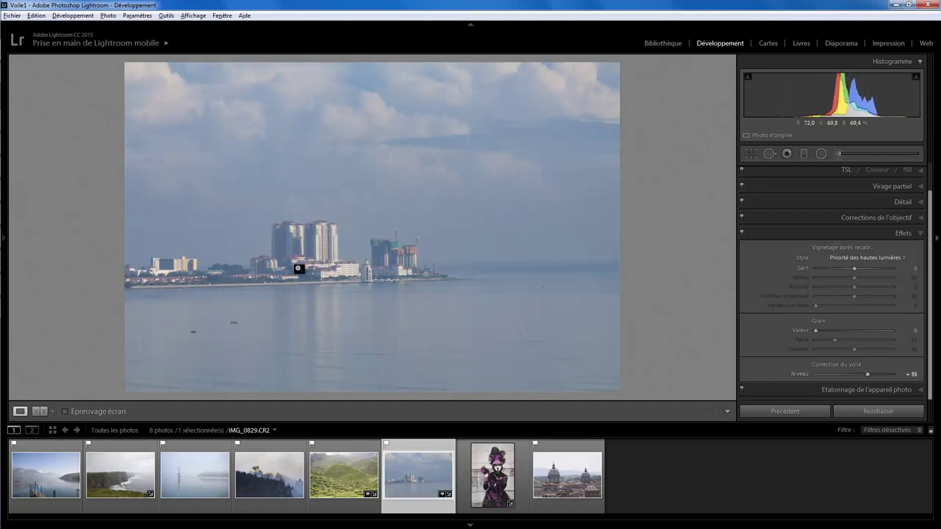
click(314, 252)
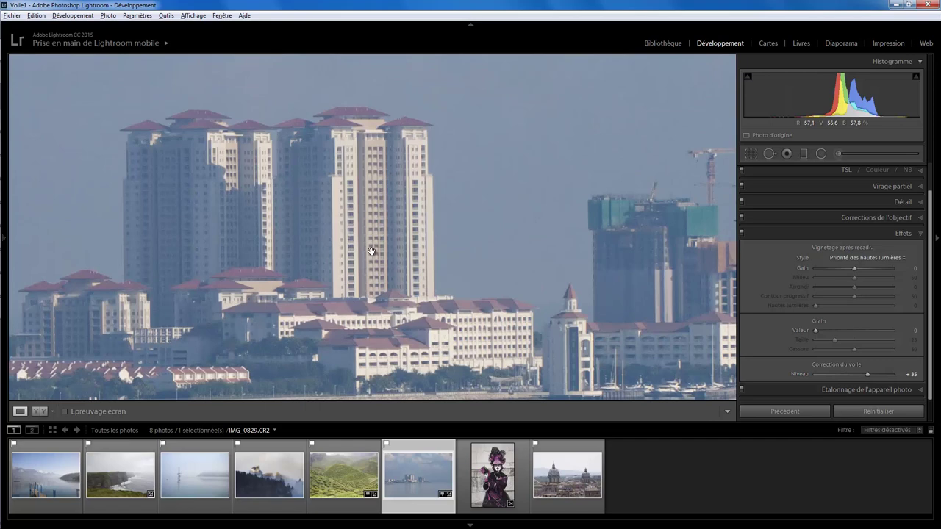
click(372, 252)
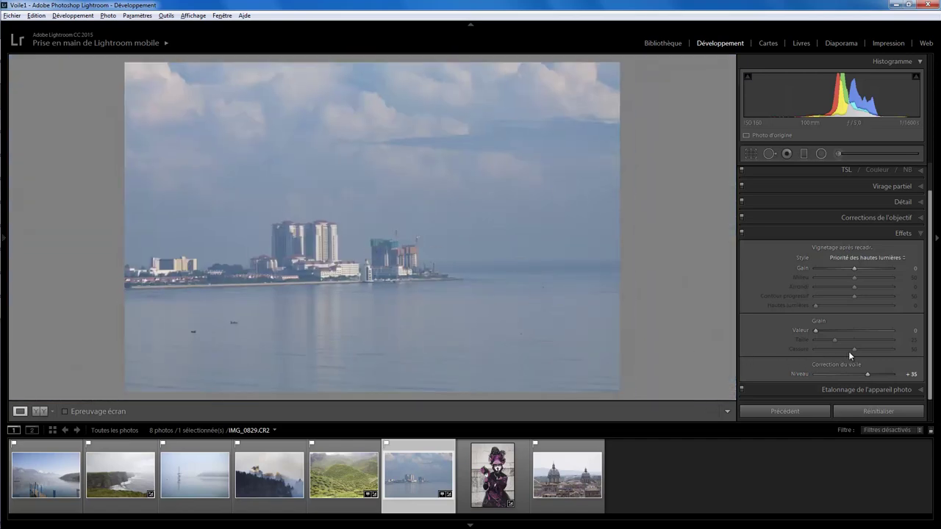
drag(867, 374, 859, 374)
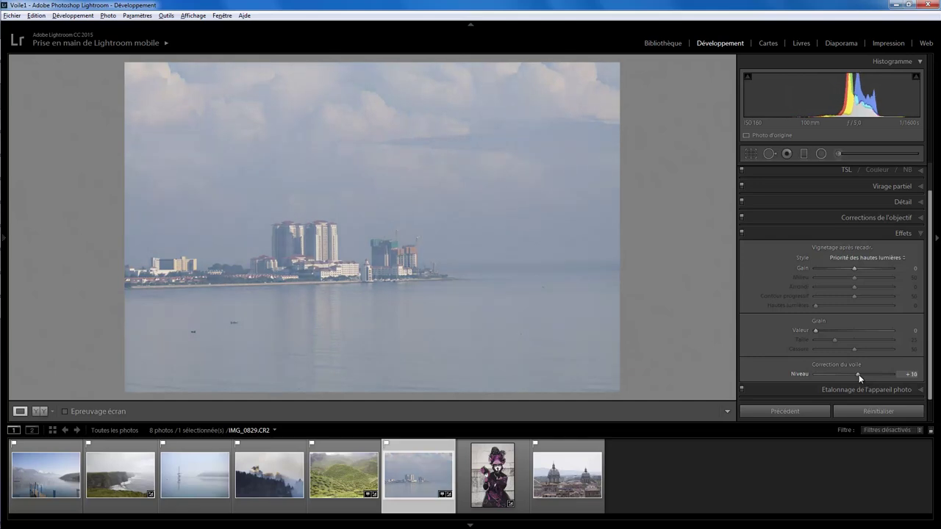
drag(859, 375, 867, 375)
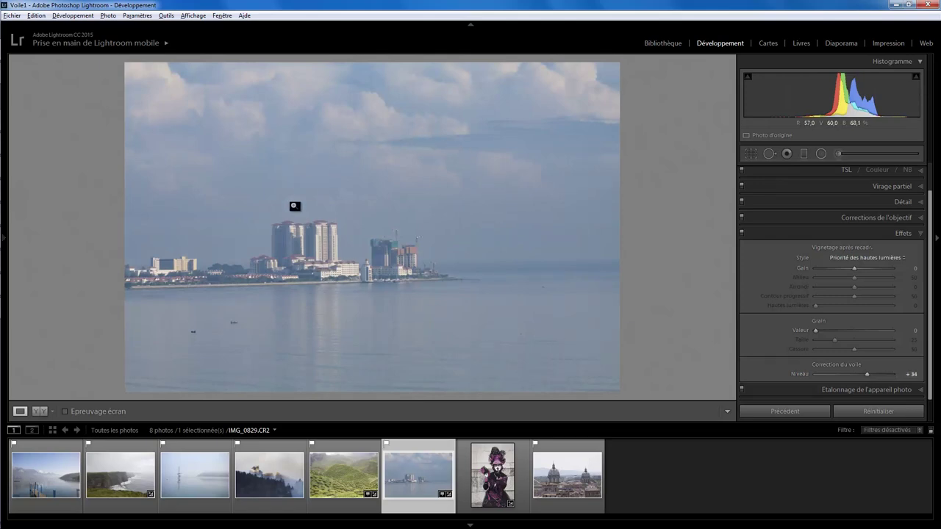
double_click(868, 375)
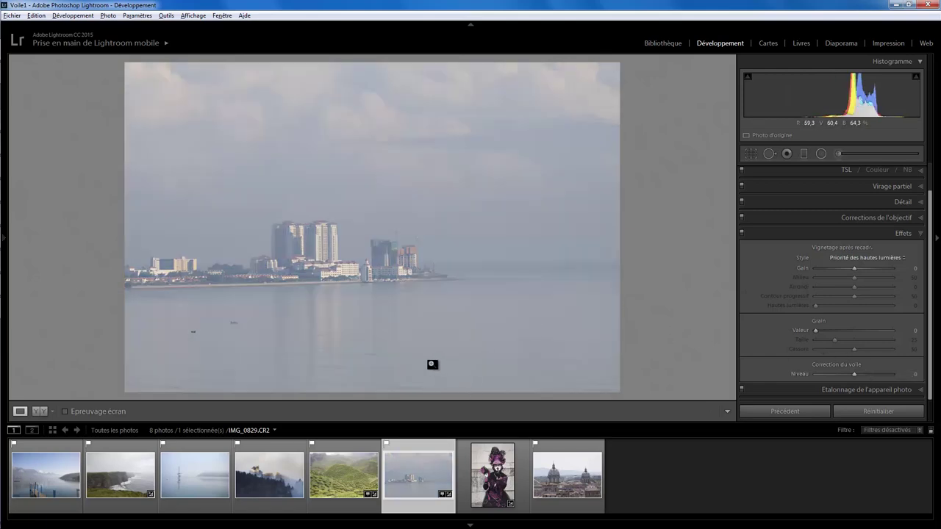
Step: On the cliffs photo, try Dehaze +38, reset settings, then raise clarity and darken highlights
click(136, 489)
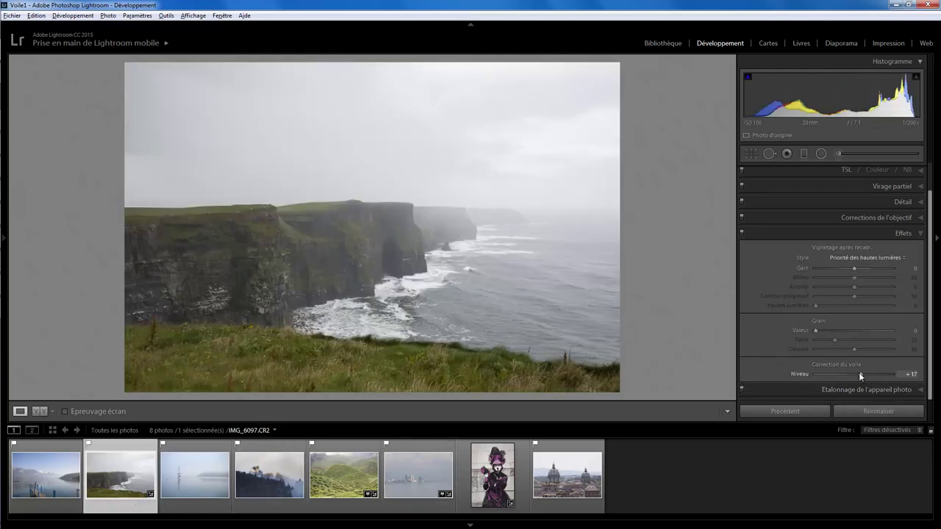
drag(860, 375, 868, 375)
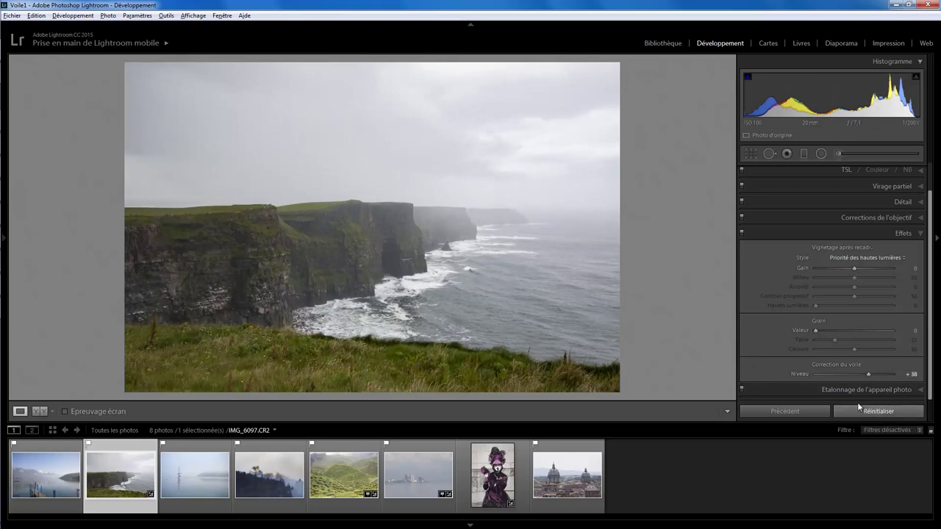
click(886, 411)
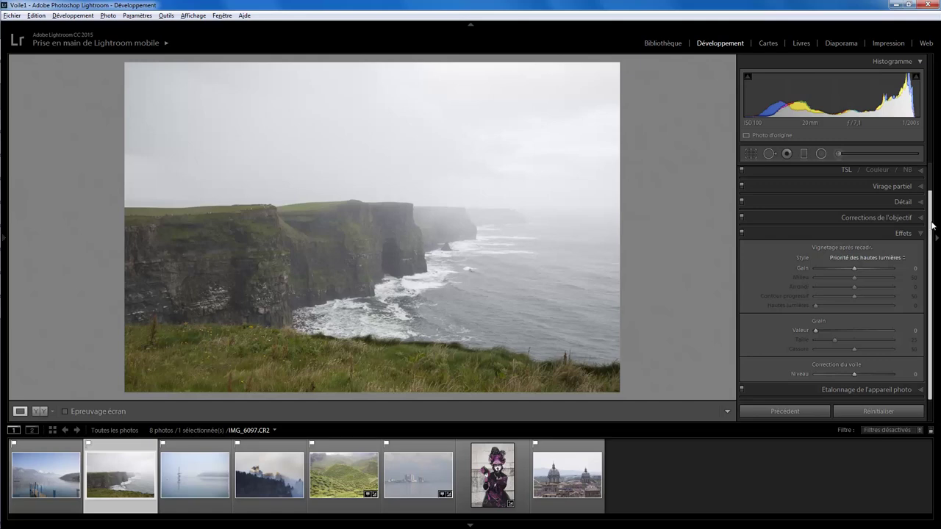
scroll(933, 225, up, 2)
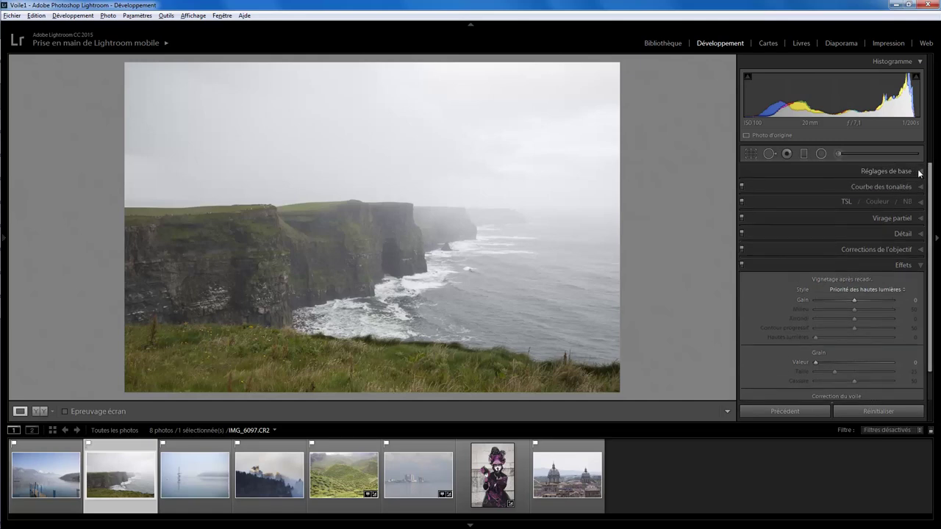
click(919, 172)
drag(853, 330, 880, 329)
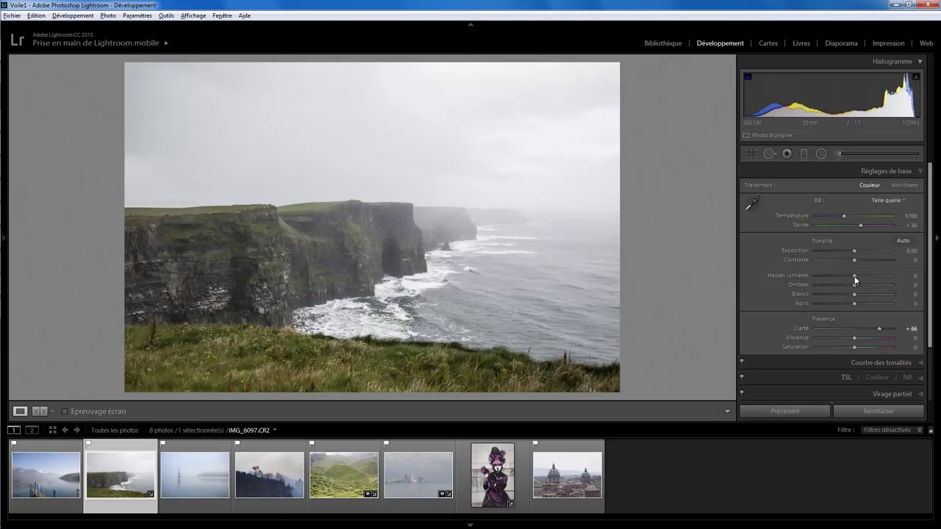
mouse_move(854, 275)
mouse_down()
mouse_move(828, 276)
mouse_move(870, 260)
mouse_up()
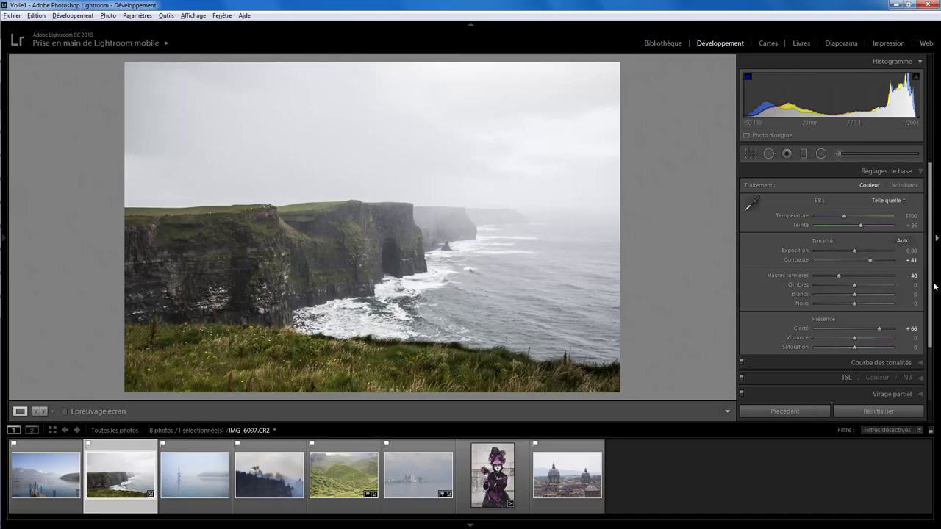
scroll(936, 287, down, 3)
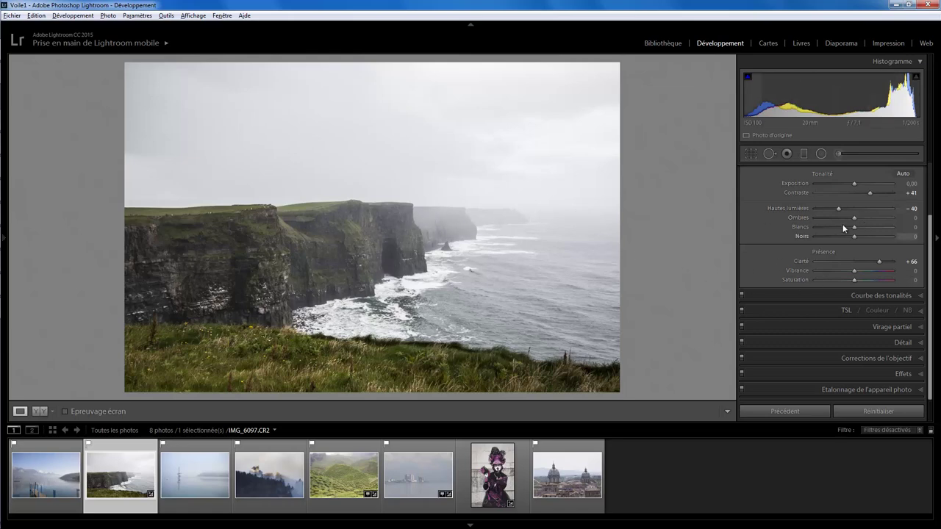
Step: Reset Contrast, Highlights and Clarity each back to 0
double_click(870, 193)
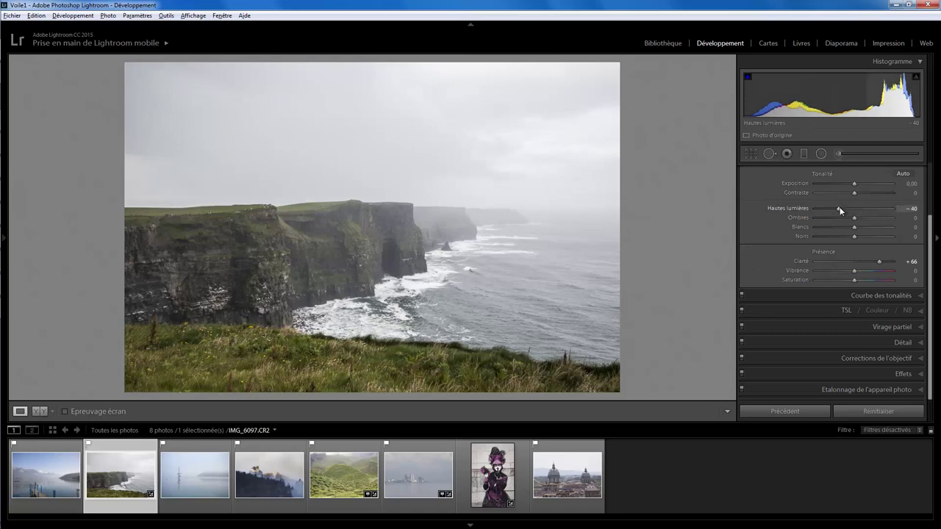
double_click(841, 210)
double_click(879, 262)
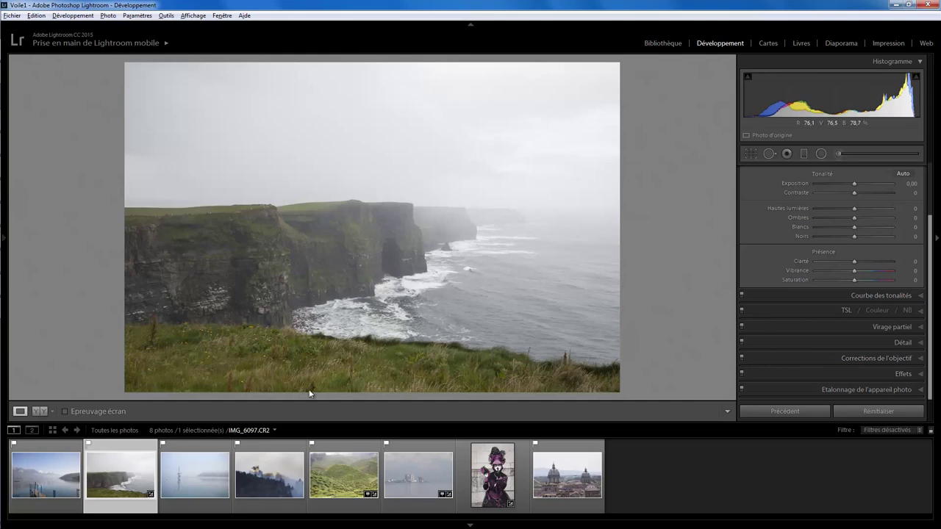
Step: Open the tower photo IMG_9110.CR2 and level it along a line traced down the tower
click(194, 478)
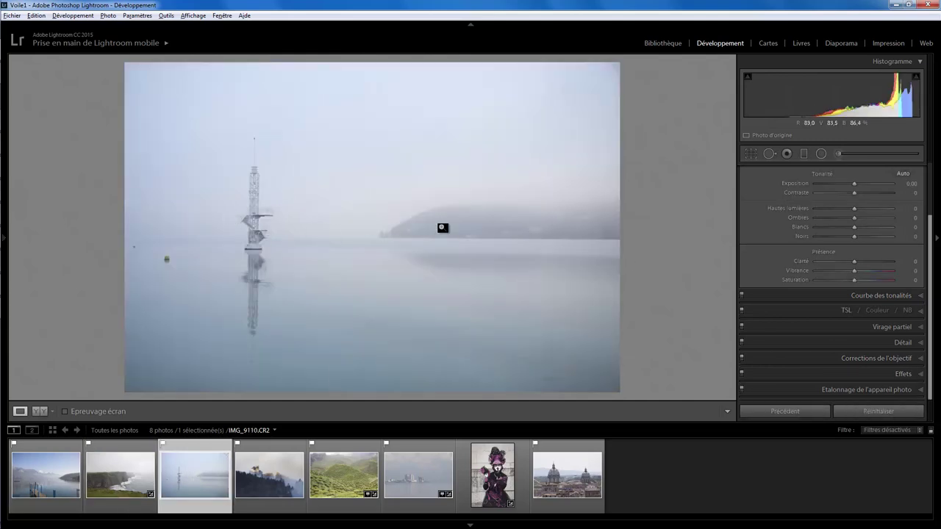
click(750, 155)
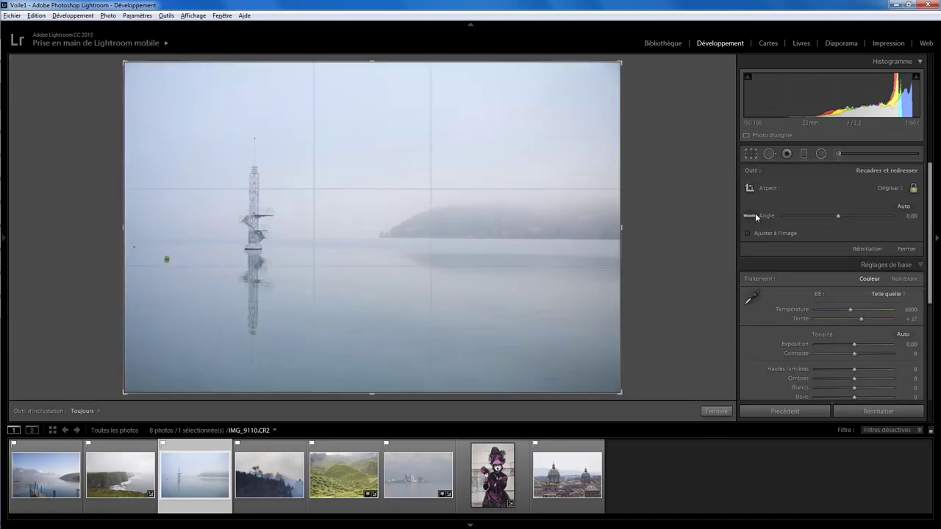
click(754, 216)
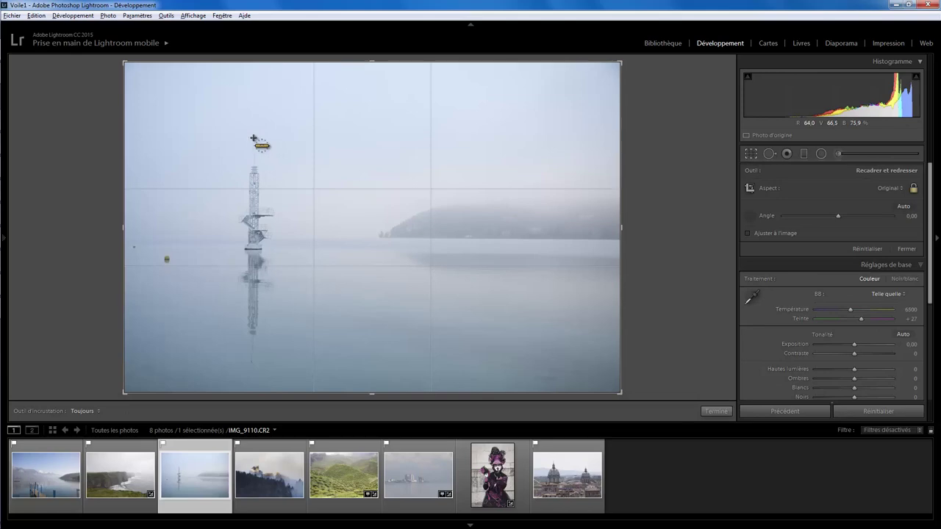
drag(253, 139, 251, 373)
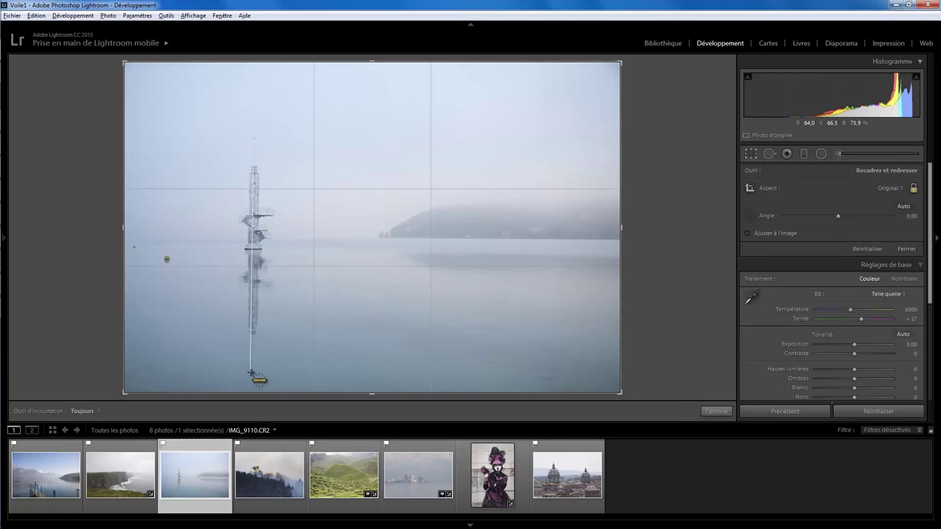
drag(250, 373, 253, 372)
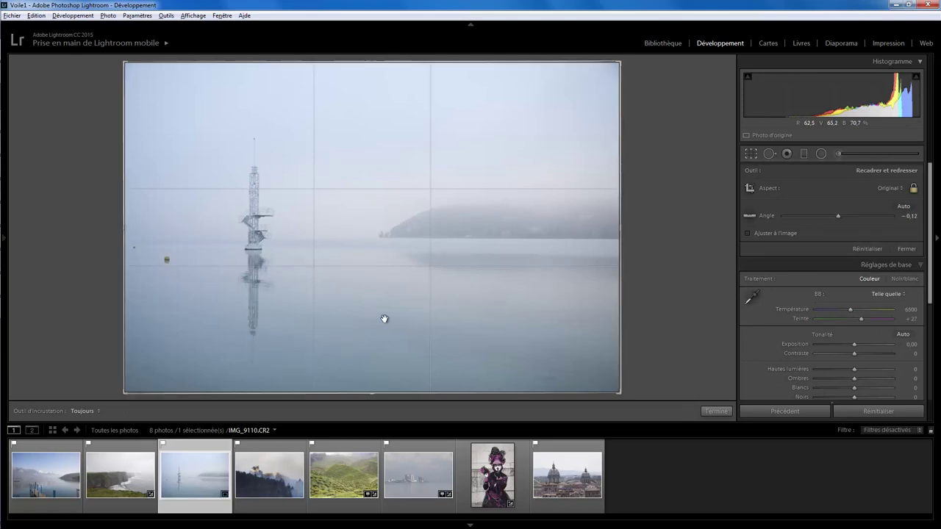
click(716, 411)
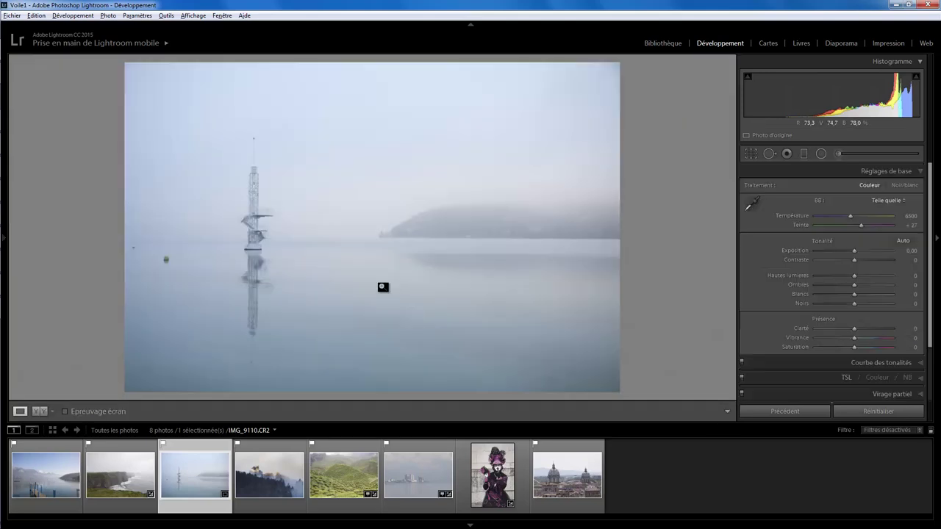
Step: Fine-tune the straighten angle to -0.42 using the grid overlay
click(751, 154)
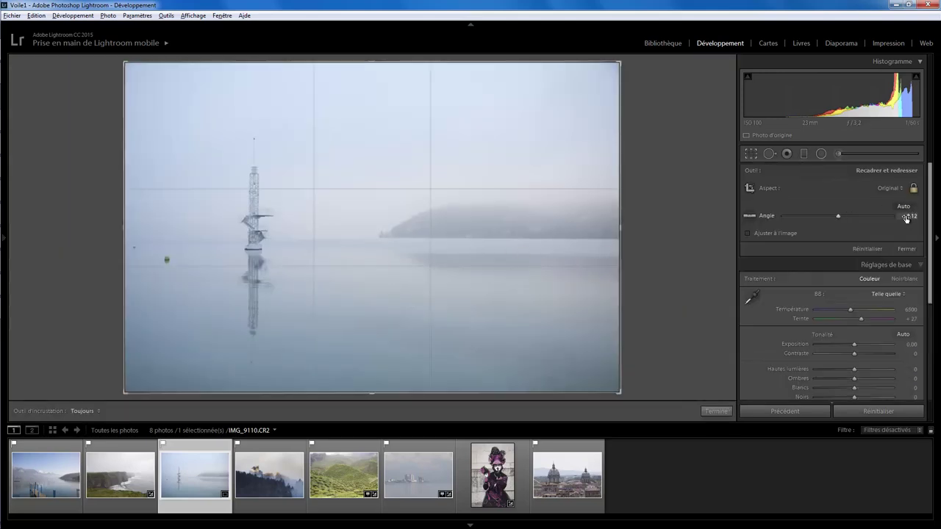
click(906, 217)
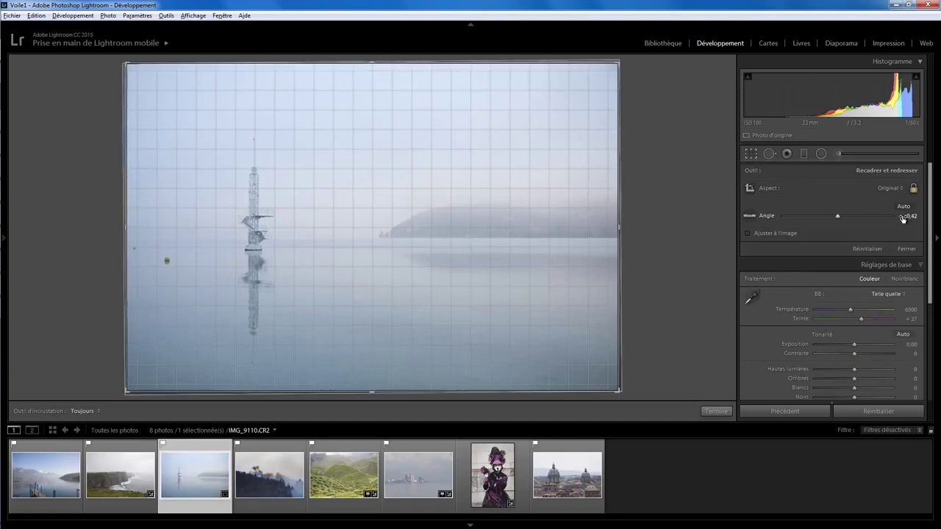
drag(904, 218, 905, 218)
click(716, 411)
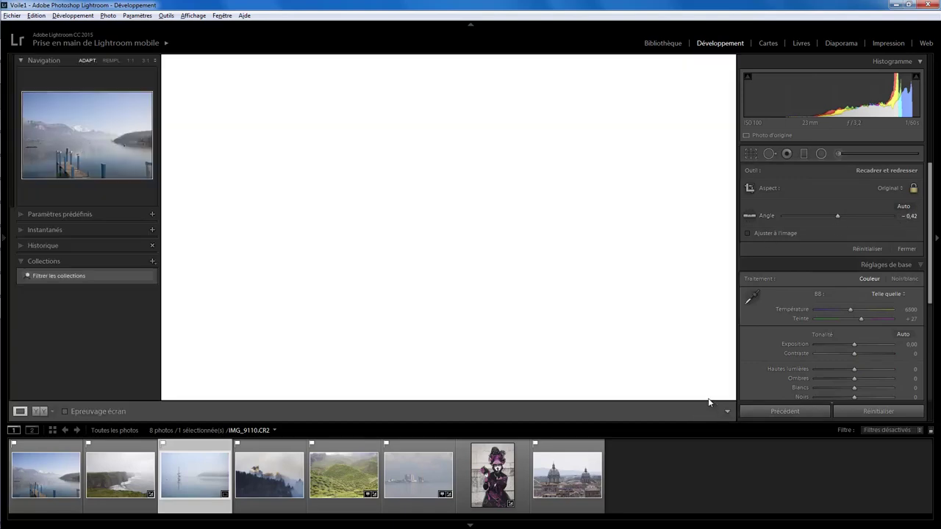
Step: Heal away the yellow buoy and the left-edge speck using clean-water sources, size 75
click(768, 154)
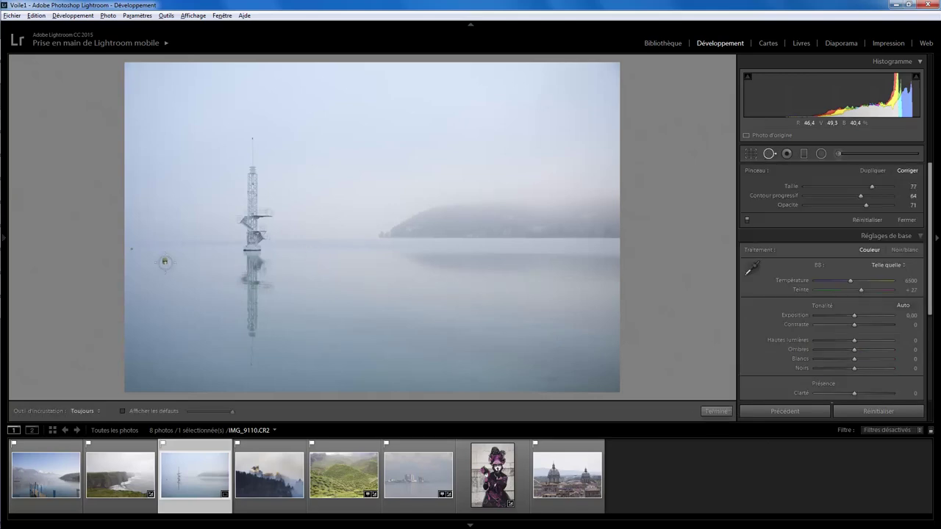
click(165, 261)
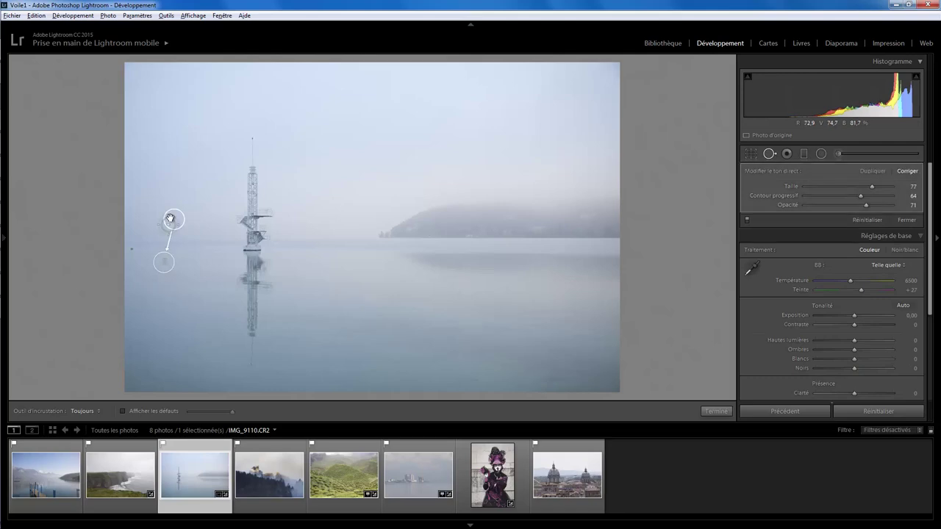
drag(169, 216, 198, 266)
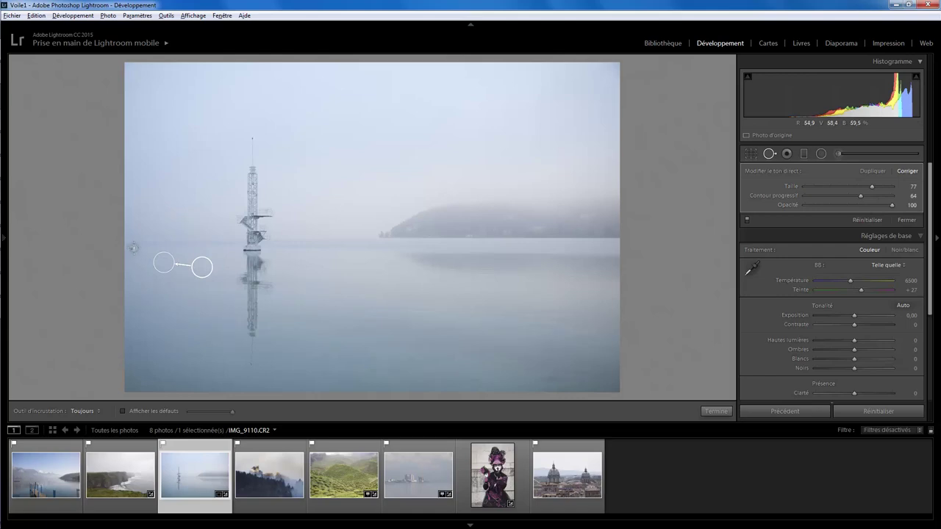
click(134, 248)
click(715, 411)
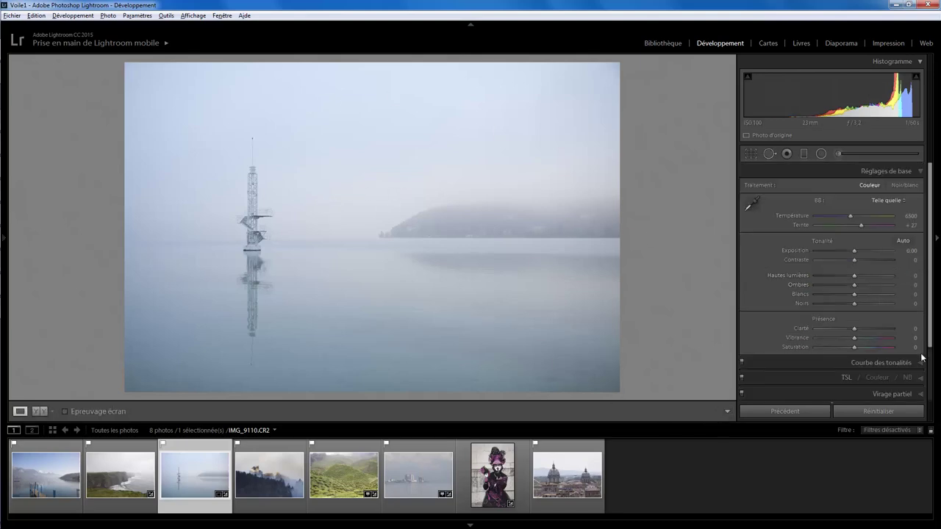
Step: Expand the Effects panel and lower the lake photo's Dehaze to -27
scroll(930, 320, down, 3)
scroll(926, 345, down, 3)
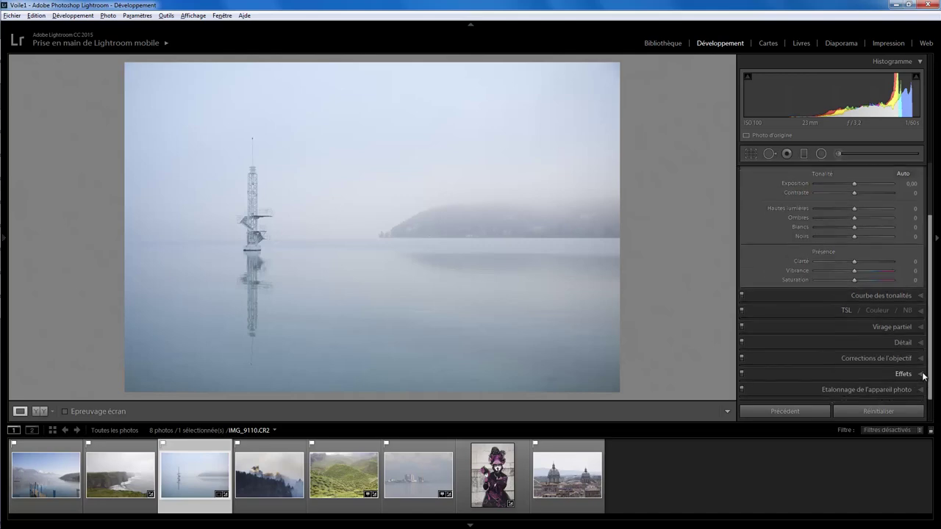
click(923, 373)
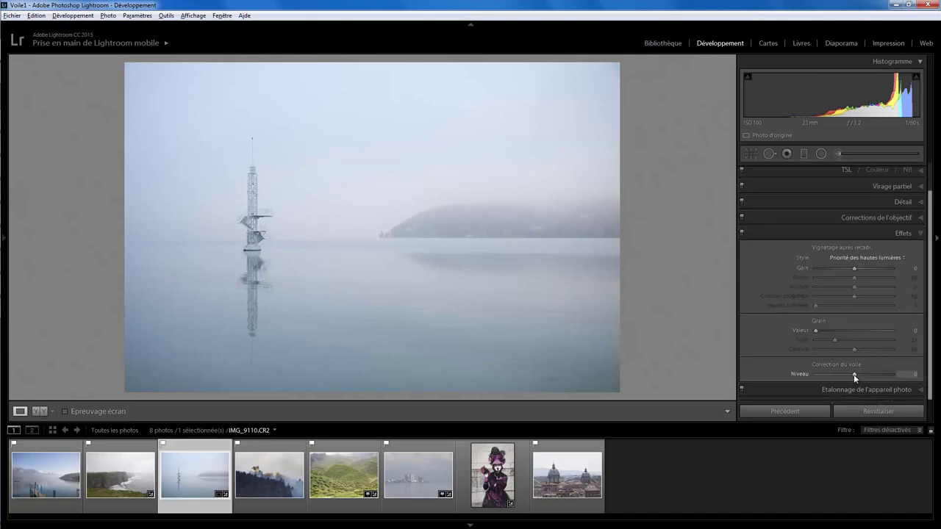
drag(854, 375, 850, 372)
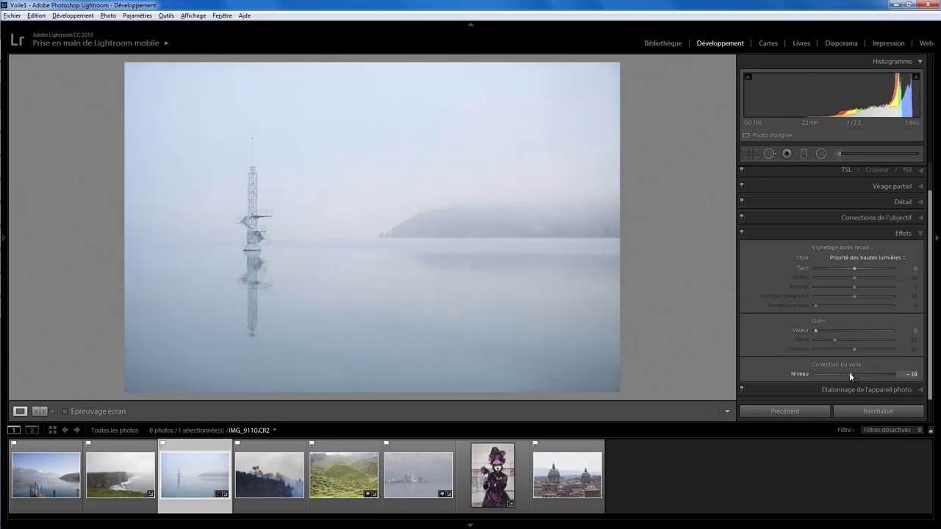
drag(850, 373, 841, 370)
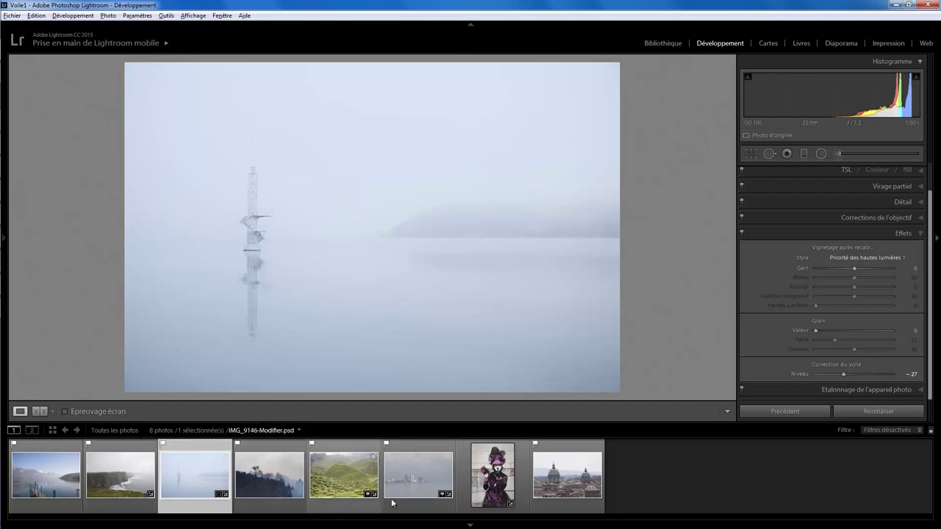
Step: Push the Rome photo's Dehaze to +100, inspect the sky at 1:1, then settle at +26
click(553, 502)
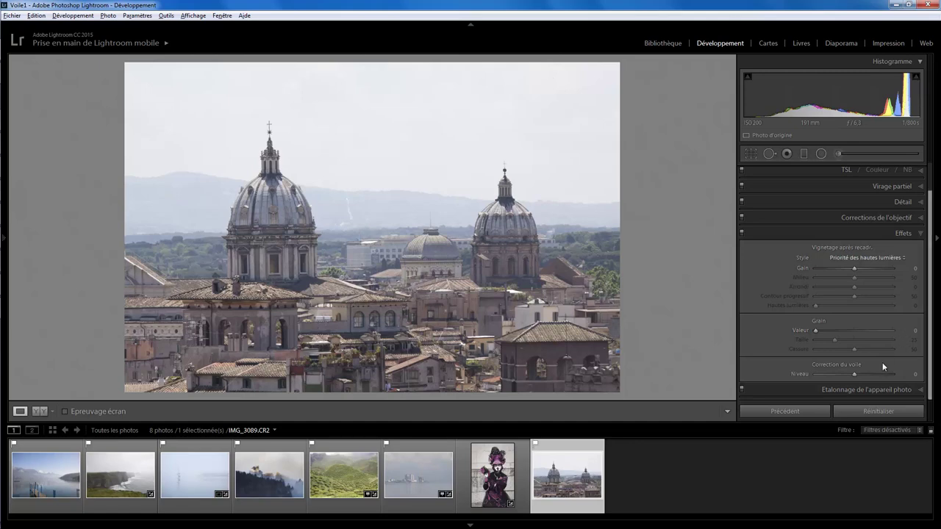
drag(855, 375, 894, 375)
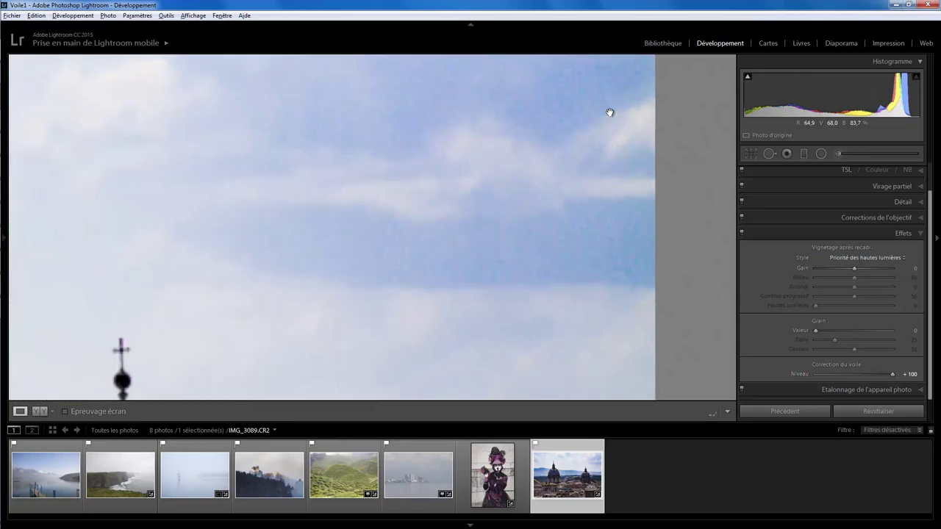
click(604, 108)
drag(552, 117, 600, 290)
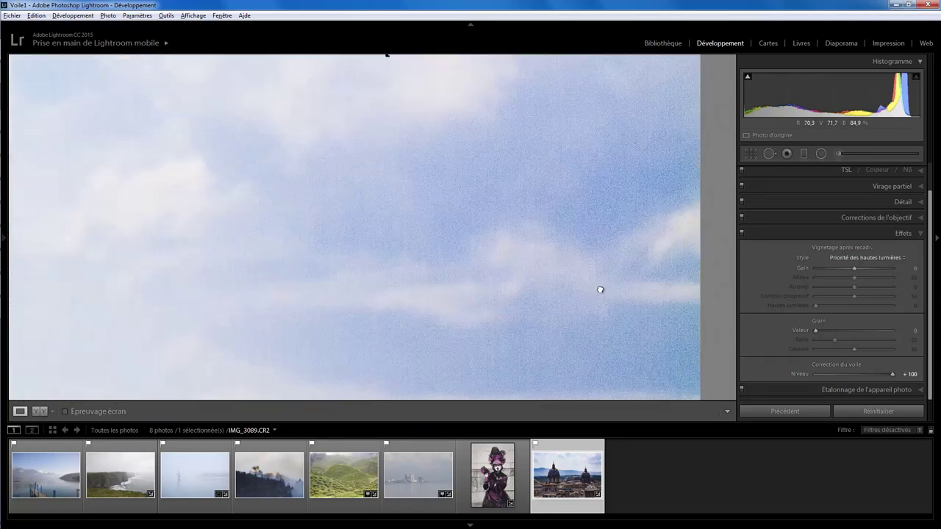
click(602, 204)
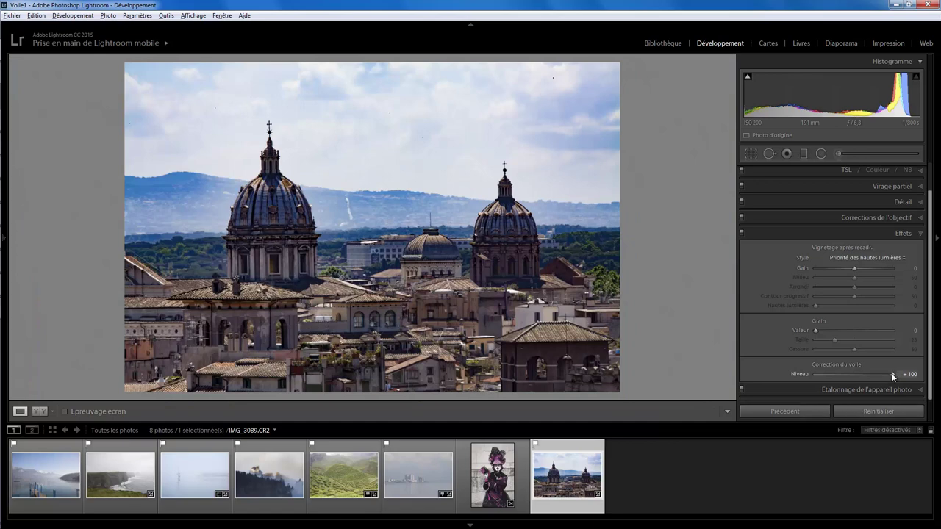
mouse_move(888, 374)
mouse_down()
mouse_move(843, 376)
mouse_move(867, 375)
mouse_up()
Step: Open the carnival costume photo IMG_8340.jpg and set its Dehaze to -7
click(490, 448)
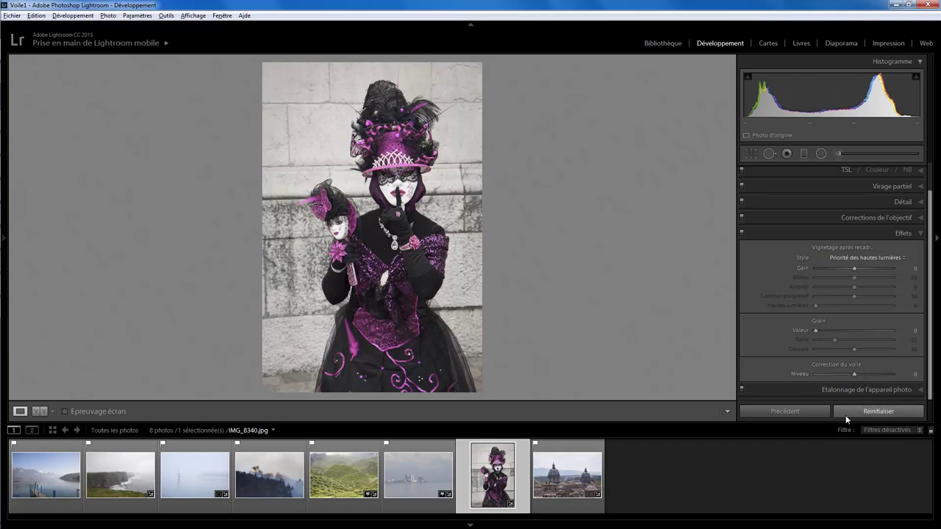
mouse_move(852, 377)
mouse_down()
mouse_move(876, 377)
mouse_move(865, 380)
mouse_up()
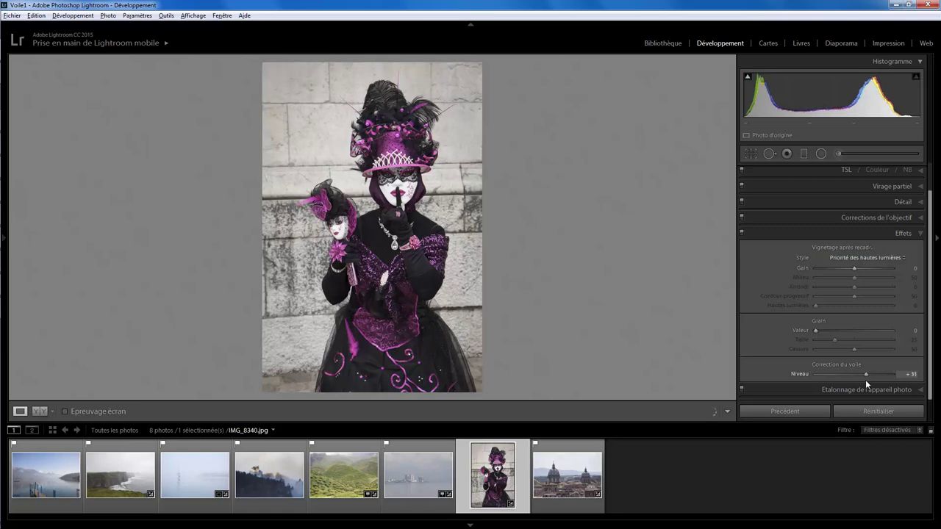
drag(865, 379, 850, 375)
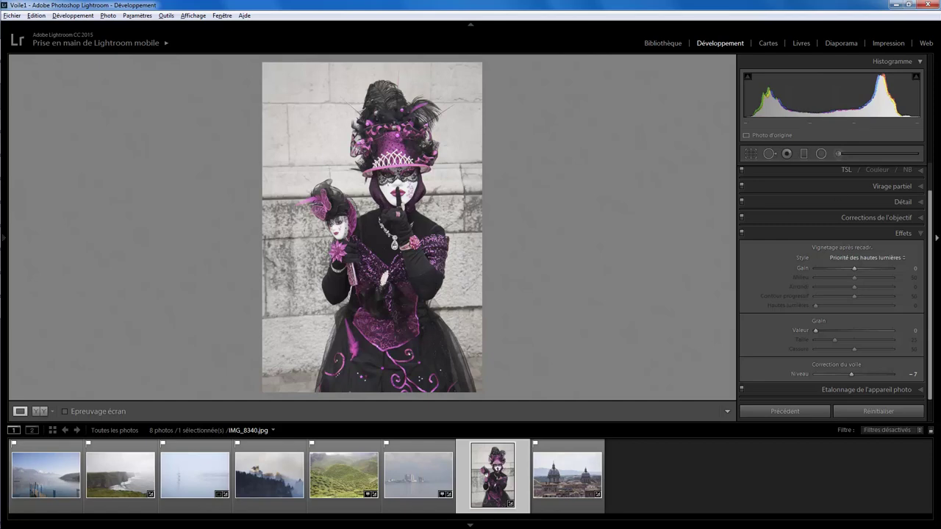
scroll(925, 200, up, 1)
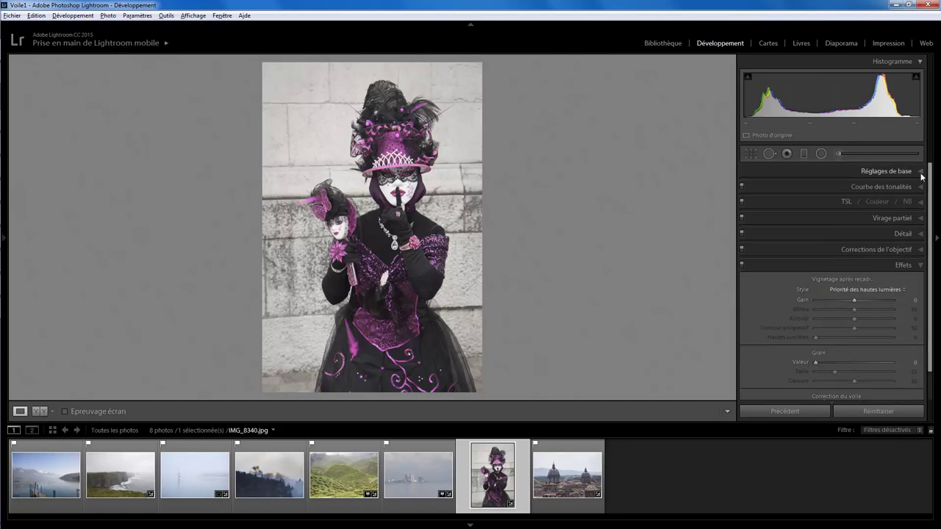
Step: Activate the Adjustment Brush (K) on the carnival costume photo, showing its Highlights -100 preset
click(838, 154)
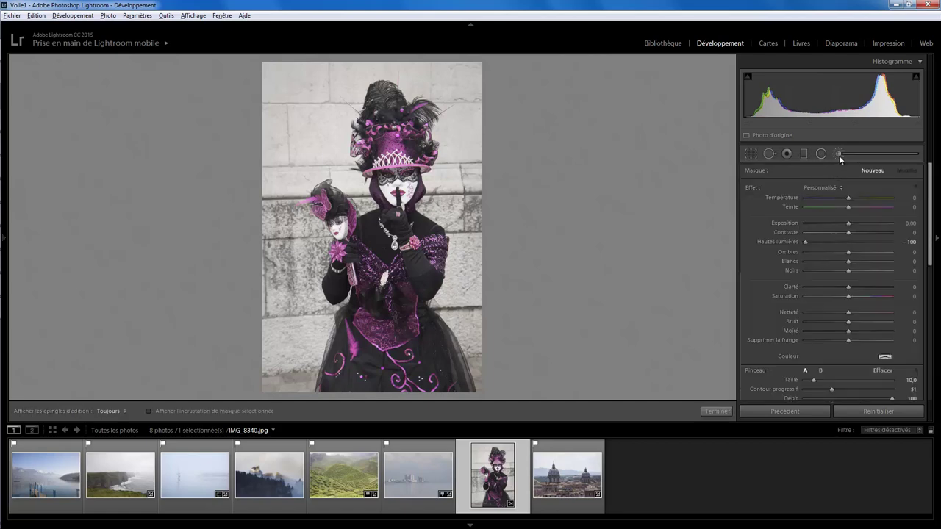